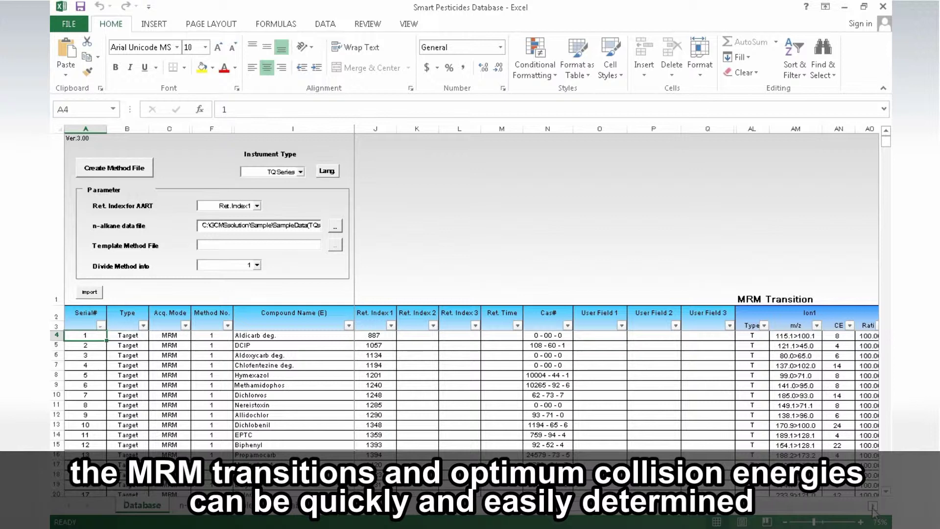
# - Scroll the Database sheet right to the Ion2 columns, then go to the MRM_Optimization_Tool workbook
pyautogui.click(873, 508)
pyautogui.click(873, 509)
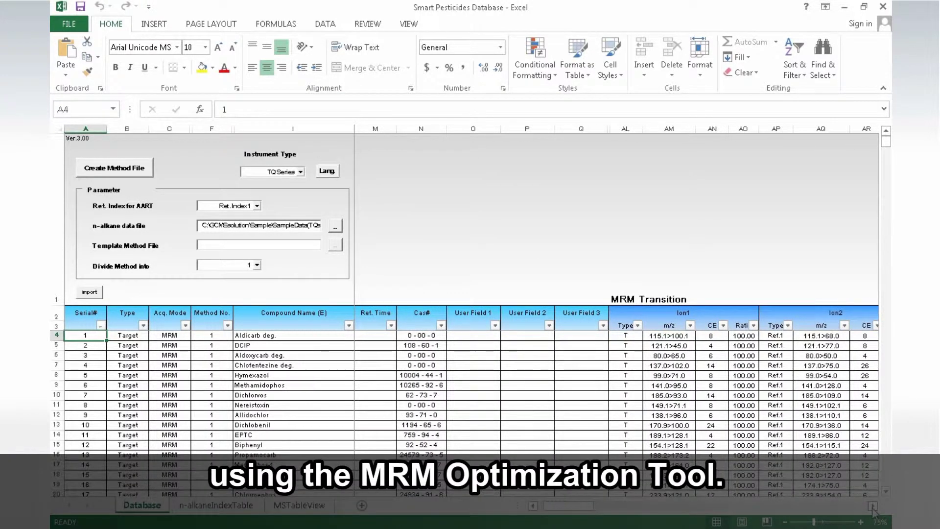
pyautogui.click(873, 509)
pyautogui.click(873, 509)
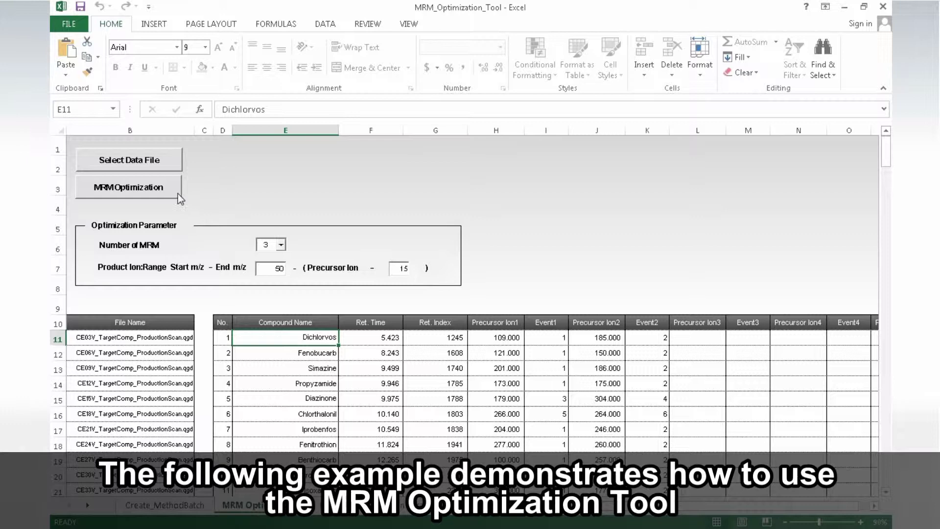
# - Reset the MRM Optimization sheet so the File Name list and compound table are empty
pyautogui.click(174, 193)
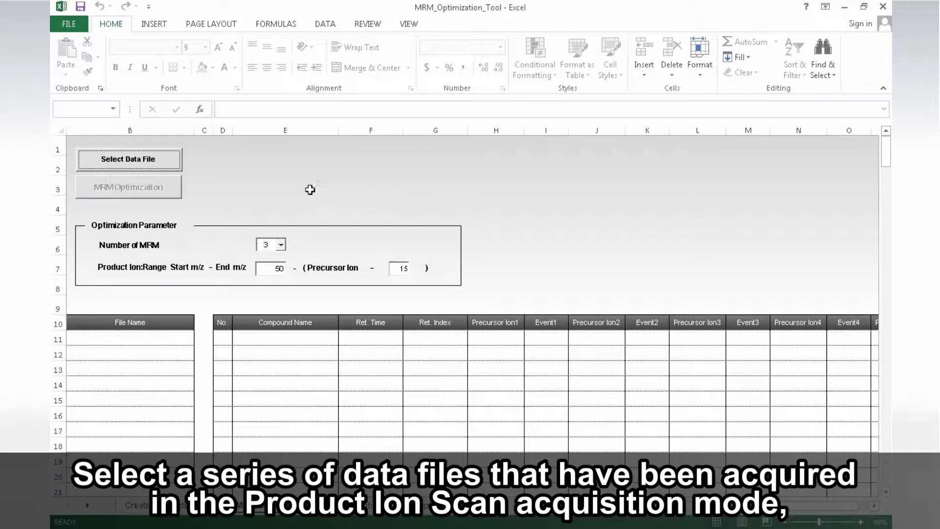
# - Select the product ion scan files CE03V through CE45V and load them into the sheet
pyautogui.click(180, 165)
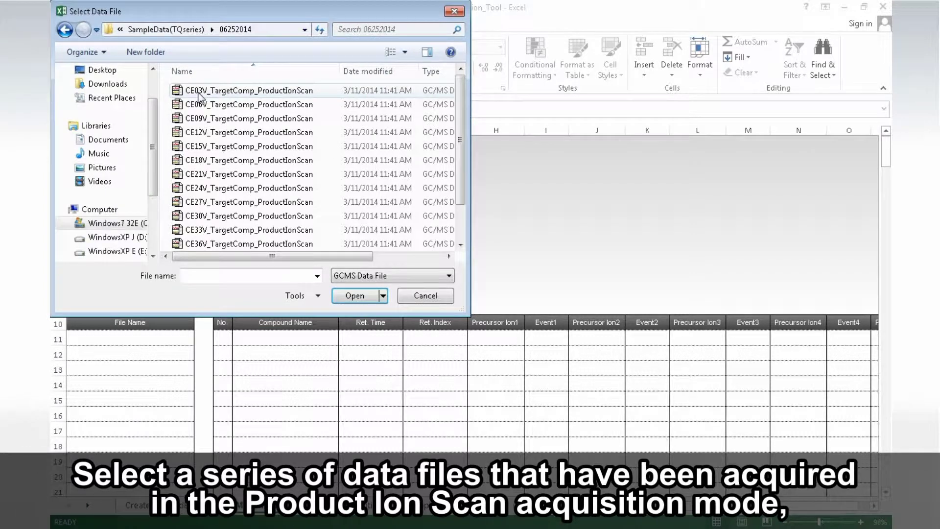
pyautogui.click(199, 92)
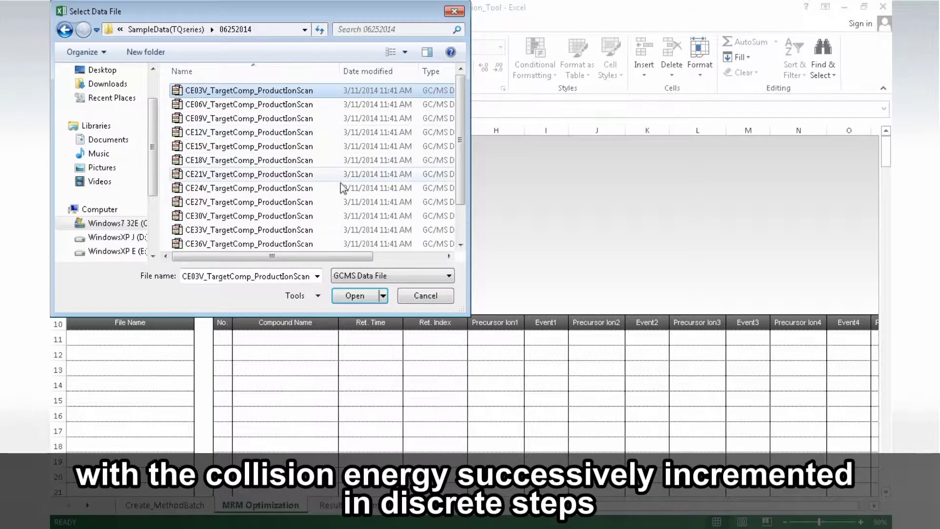
pyautogui.click(462, 249)
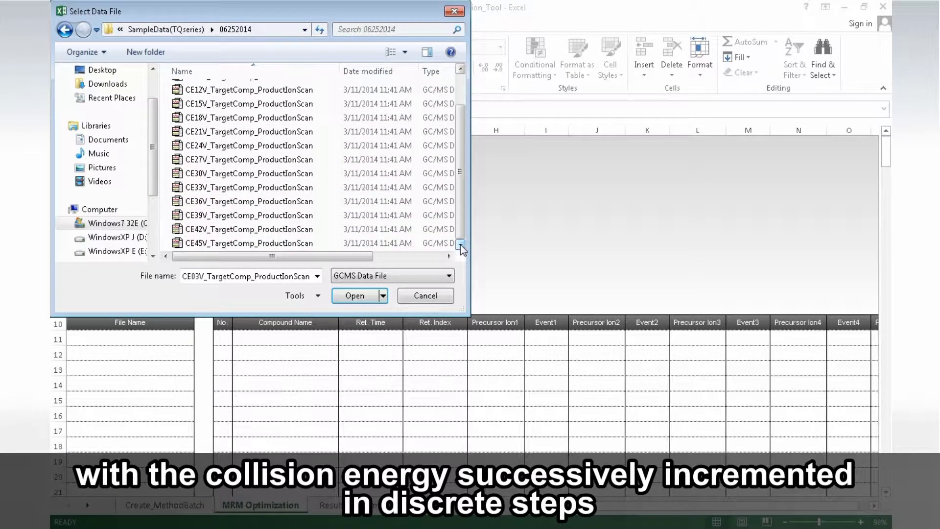
pyautogui.click(462, 249)
pyautogui.keyDown('shift'); pyautogui.click(380, 243); pyautogui.keyUp('shift')
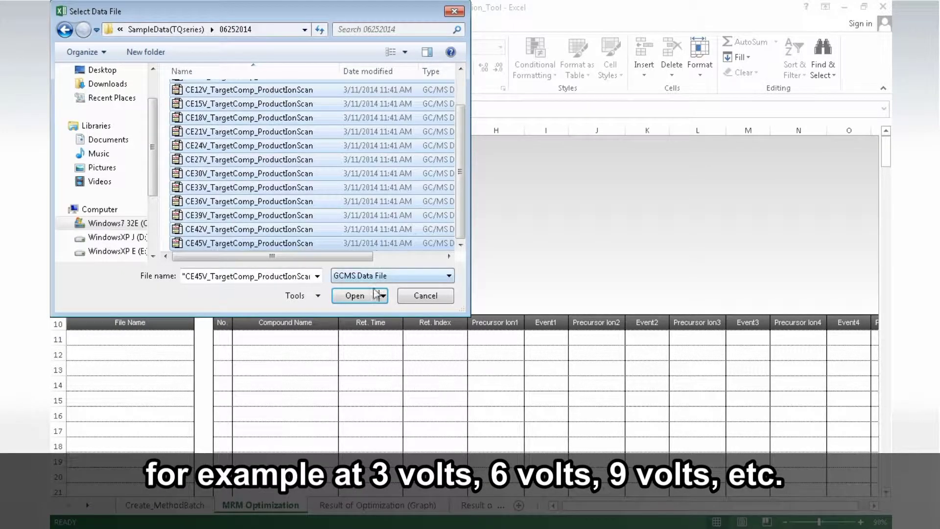
pyautogui.click(355, 295)
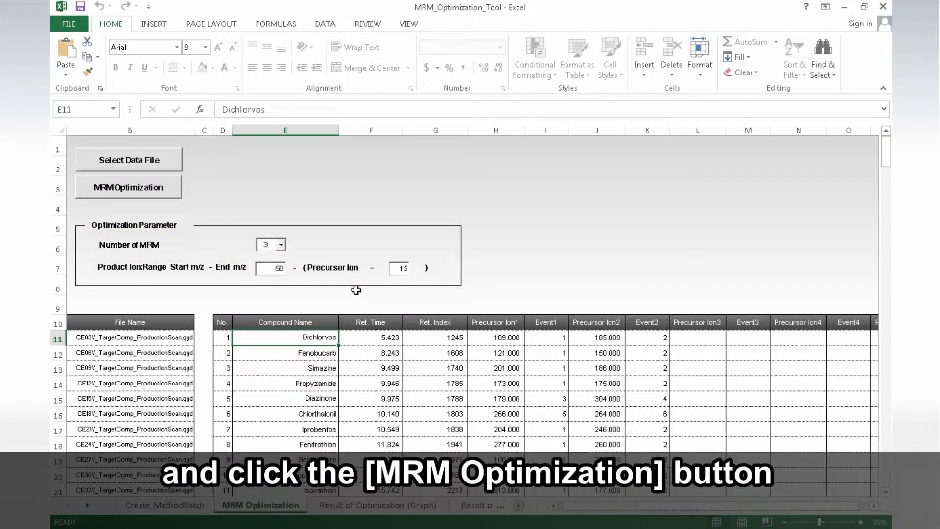
# - Run the MRM optimization to chart collision energy versus intensity for each compound
pyautogui.click(175, 194)
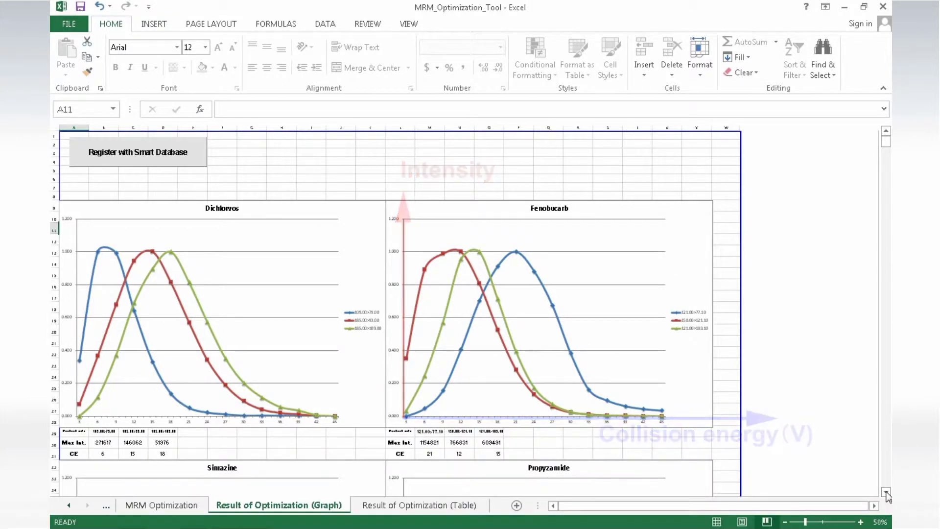
# - Show the Result of Optimization (Table) sheet with three transitions per compound for all 13 compounds
pyautogui.click(887, 494)
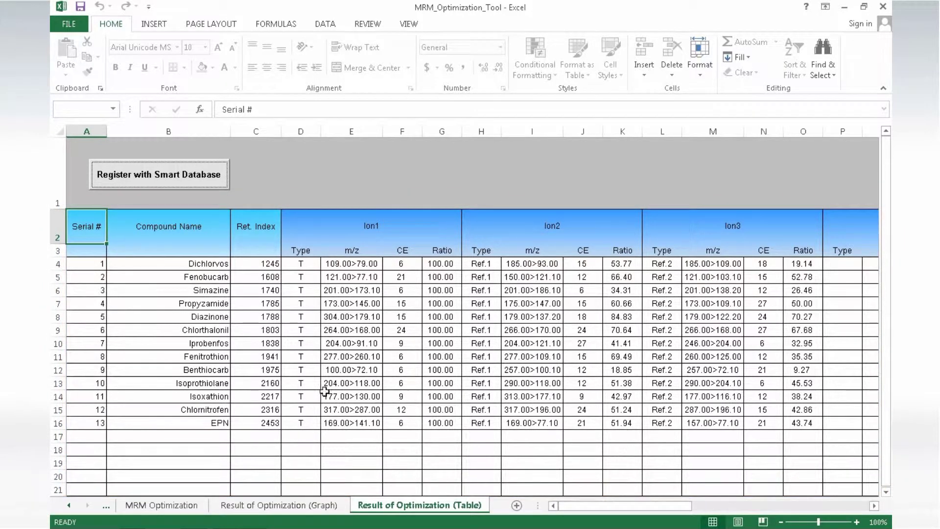
# - Register the optimized transition table into the New_SmartDatabase file
pyautogui.click(205, 186)
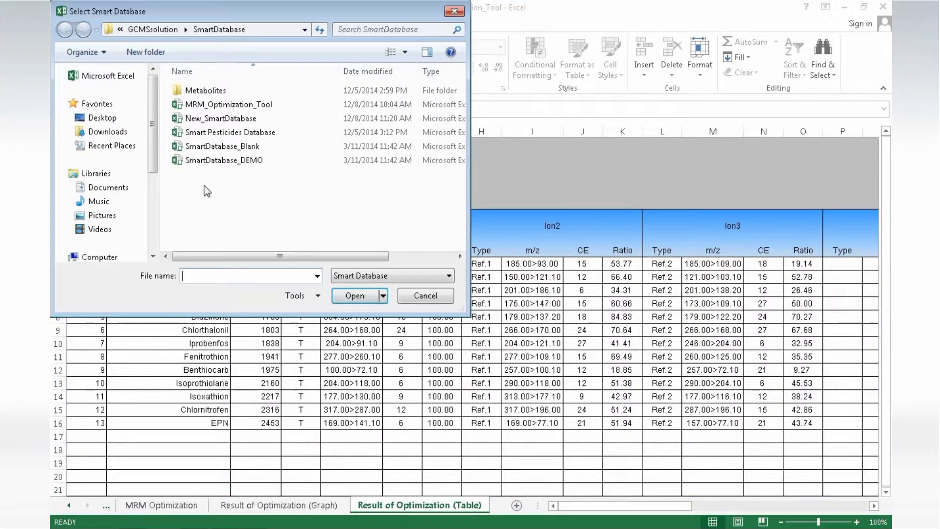
pyautogui.click(221, 118)
pyautogui.click(354, 295)
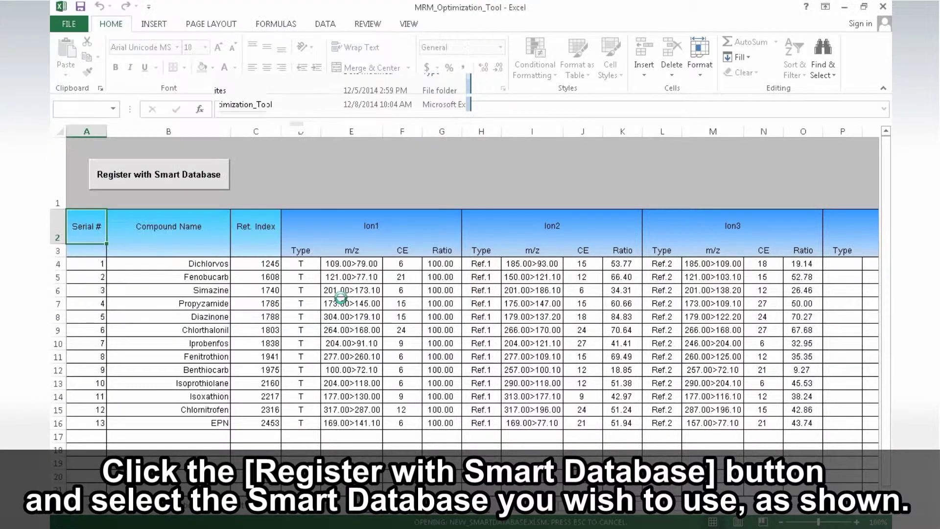